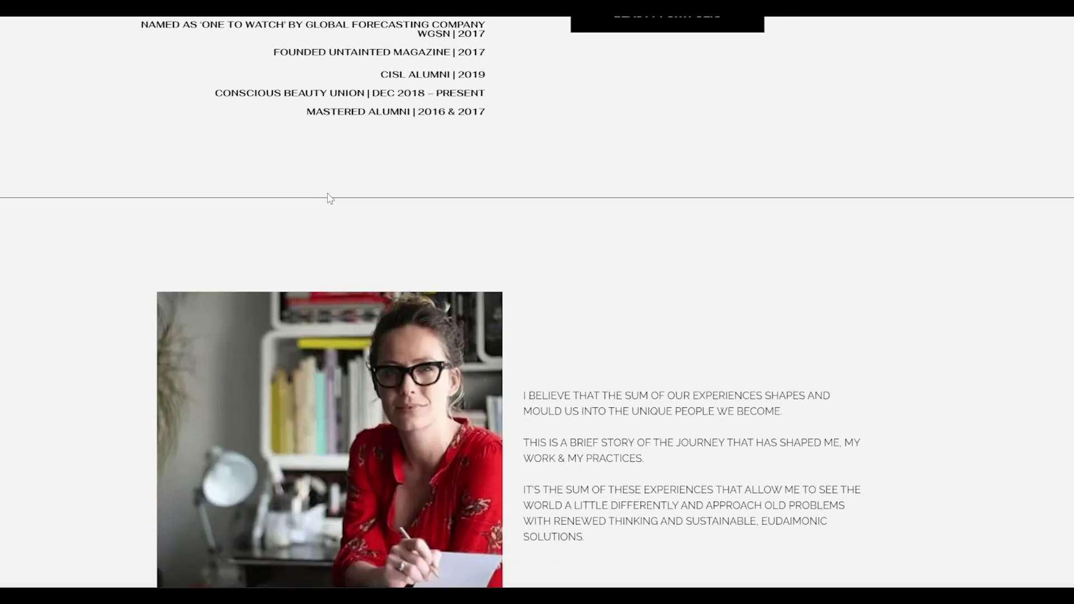
pyautogui.scroll(-3, 329, 199)
pyautogui.scroll(-3, 328, 192)
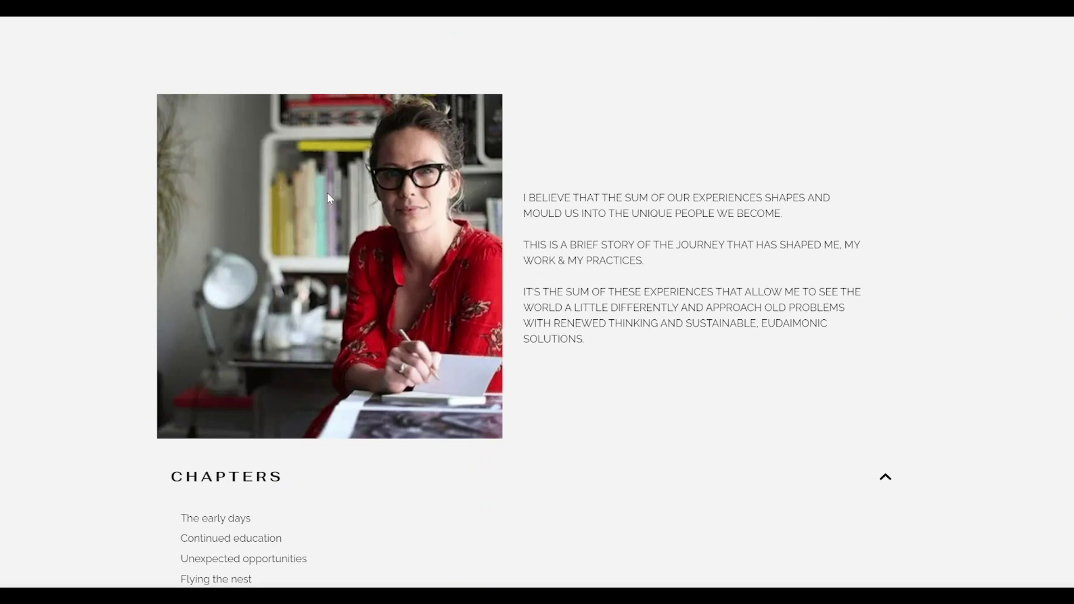
pyautogui.scroll(-2, 327, 192)
pyautogui.scroll(-4, 327, 192)
pyautogui.scroll(-2, 328, 192)
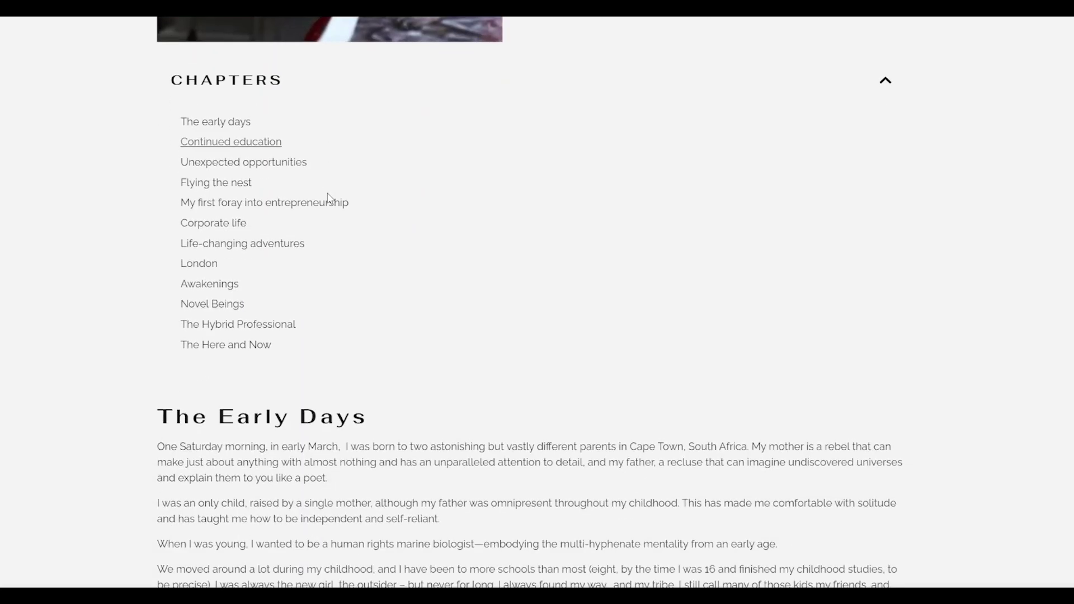
pyautogui.scroll(-3, 329, 198)
pyautogui.scroll(-2, 329, 199)
pyautogui.scroll(-2, 329, 198)
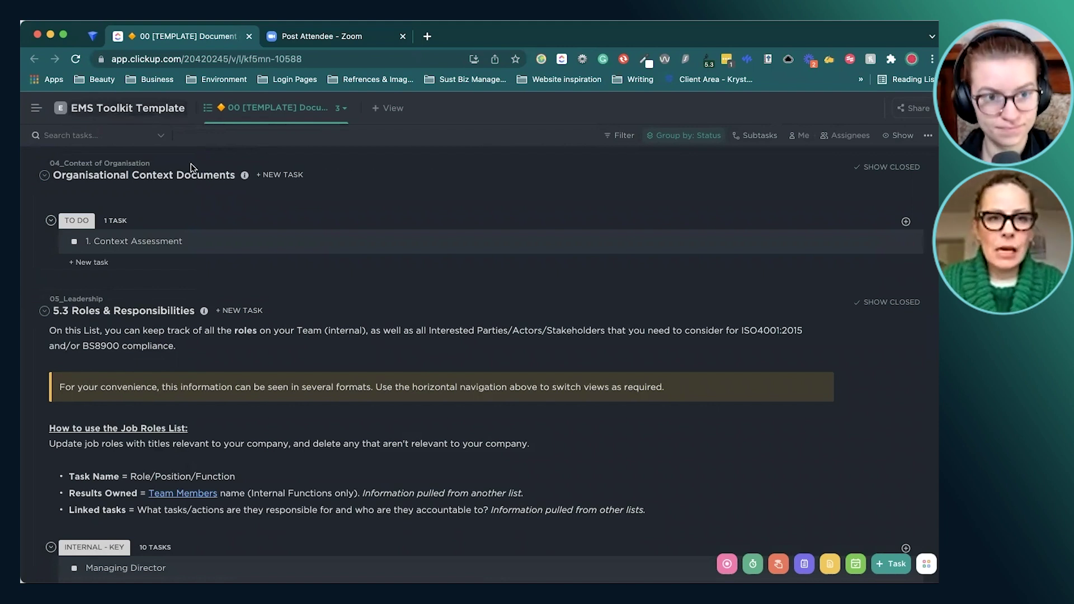
pyautogui.moveTo(124, 311)
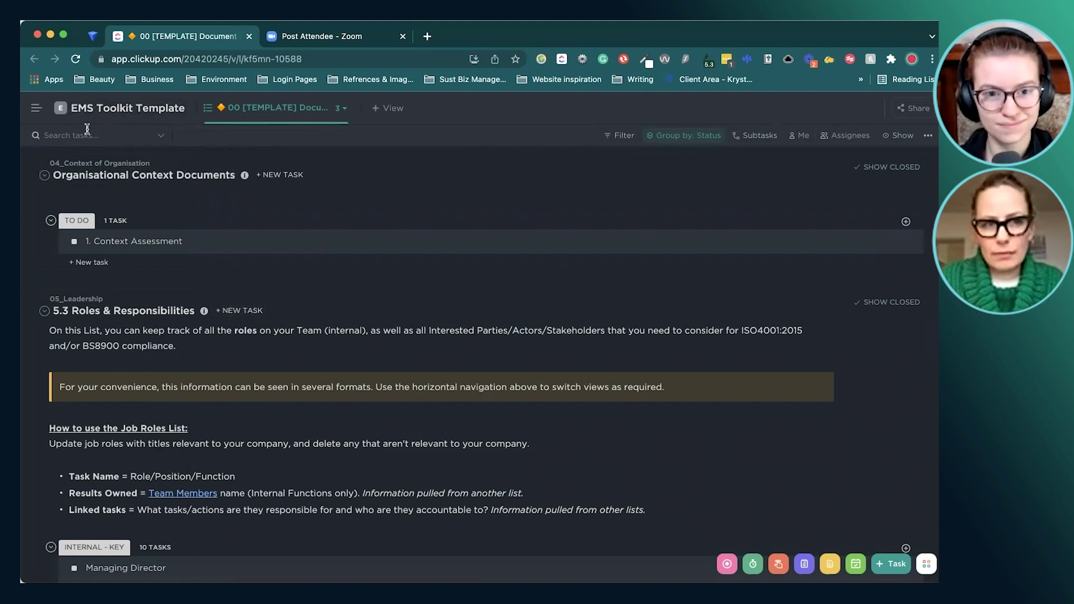
# - Expand the sidebar, the EMS Toolkit Template space and its 02_Normative folder
pyautogui.click(36, 108)
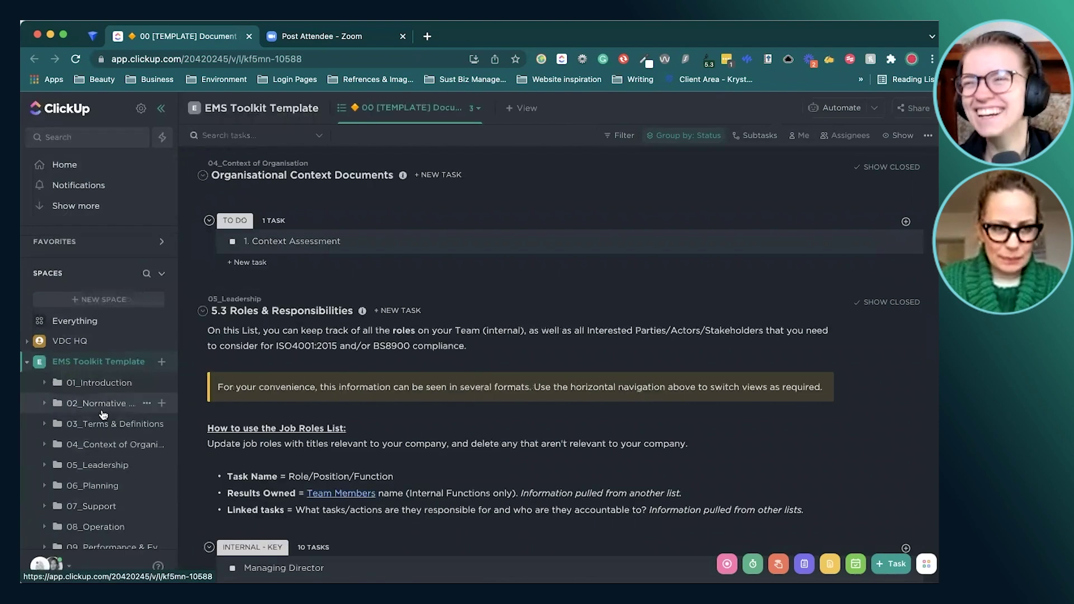
pyautogui.scroll(-5, 103, 412)
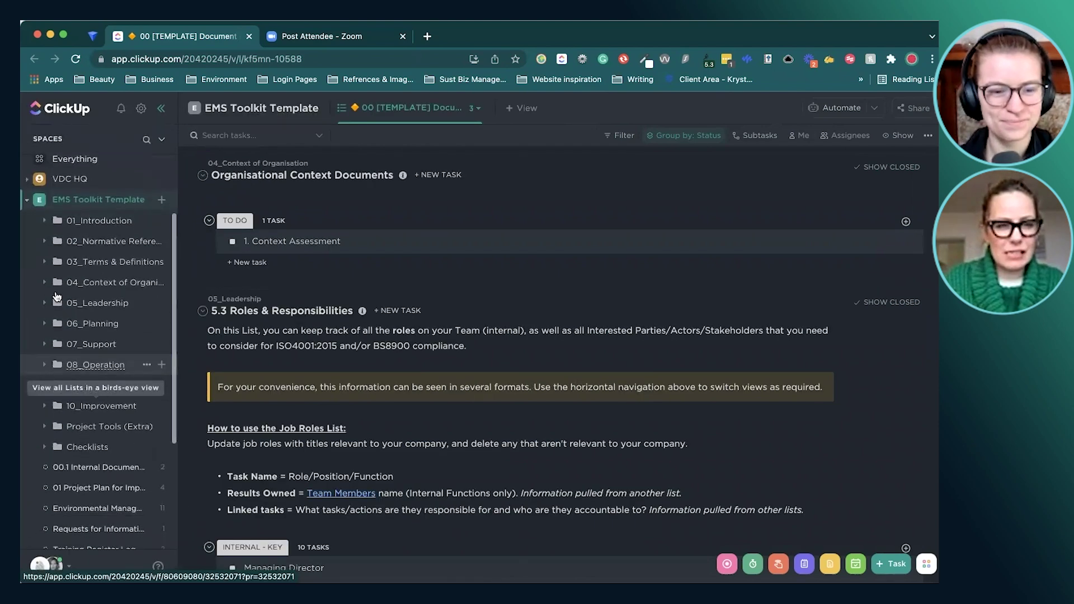
pyautogui.scroll(5, 56, 296)
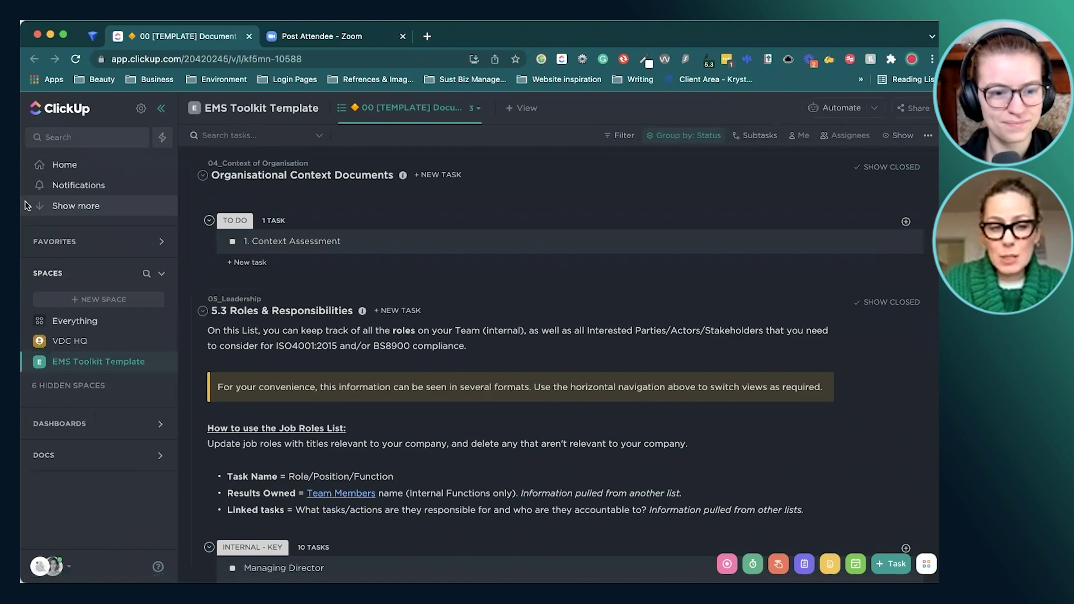
pyautogui.click(30, 361)
pyautogui.scroll(-3, 89, 335)
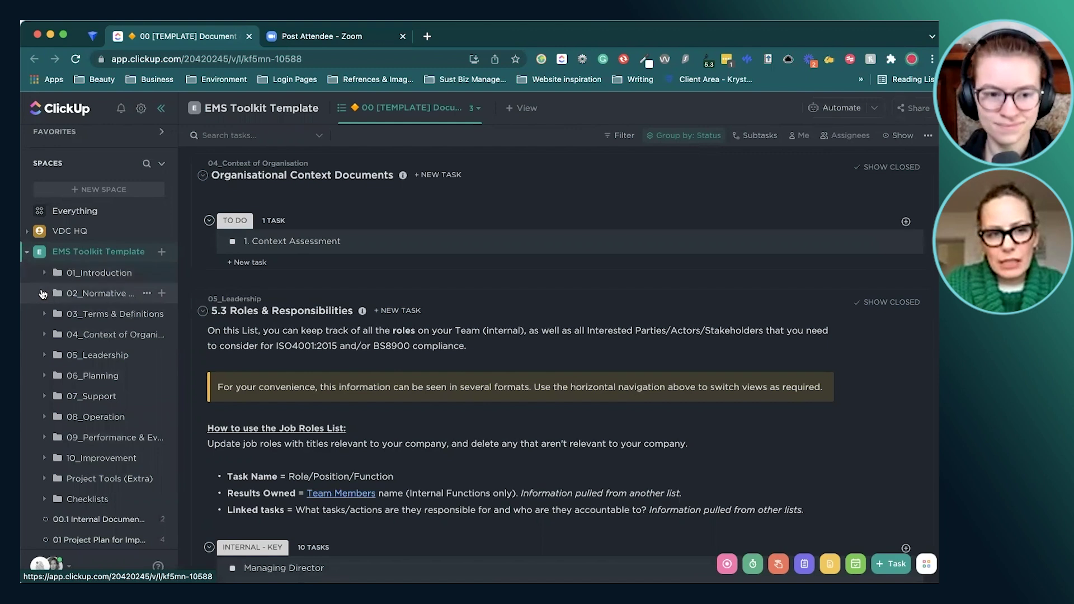
pyautogui.click(45, 293)
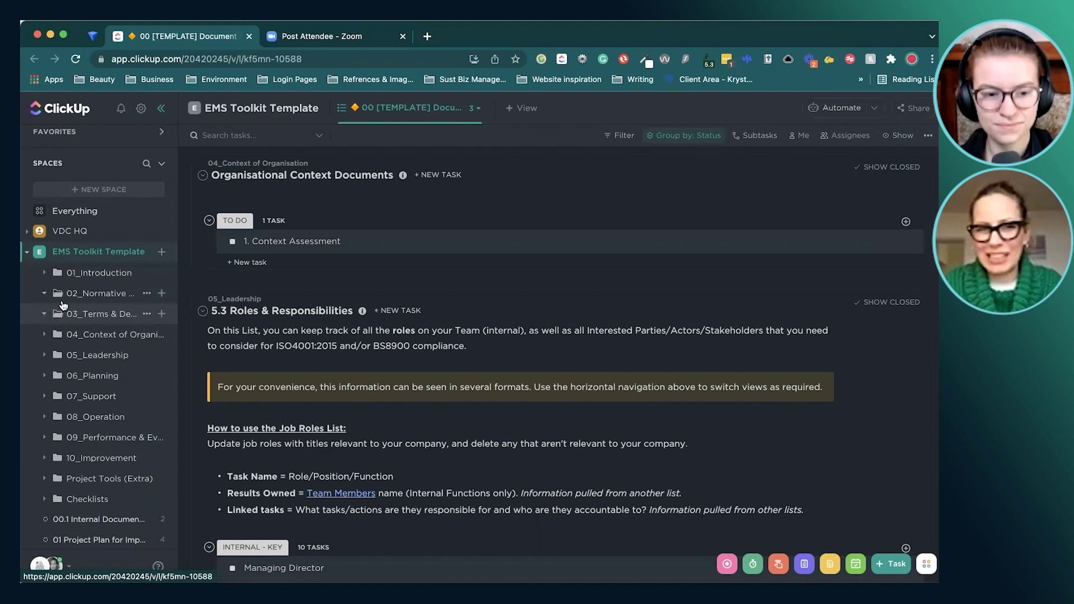
# - Open Benefits of Implementation in 01_Introduction's ISO14001:2015 doc, with the sidebar collapsed
pyautogui.click(99, 273)
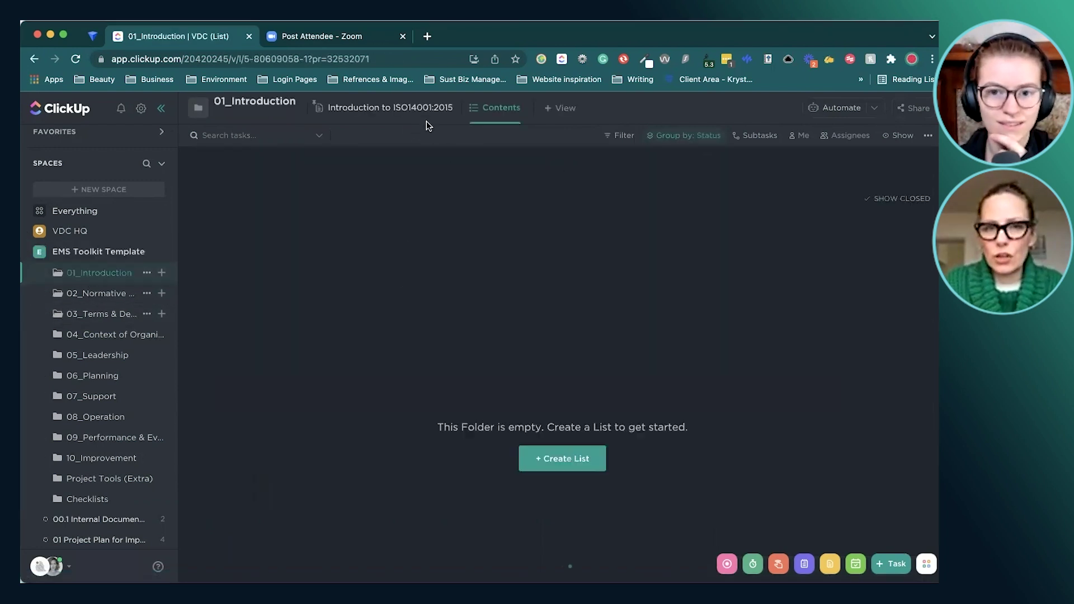
pyautogui.click(391, 108)
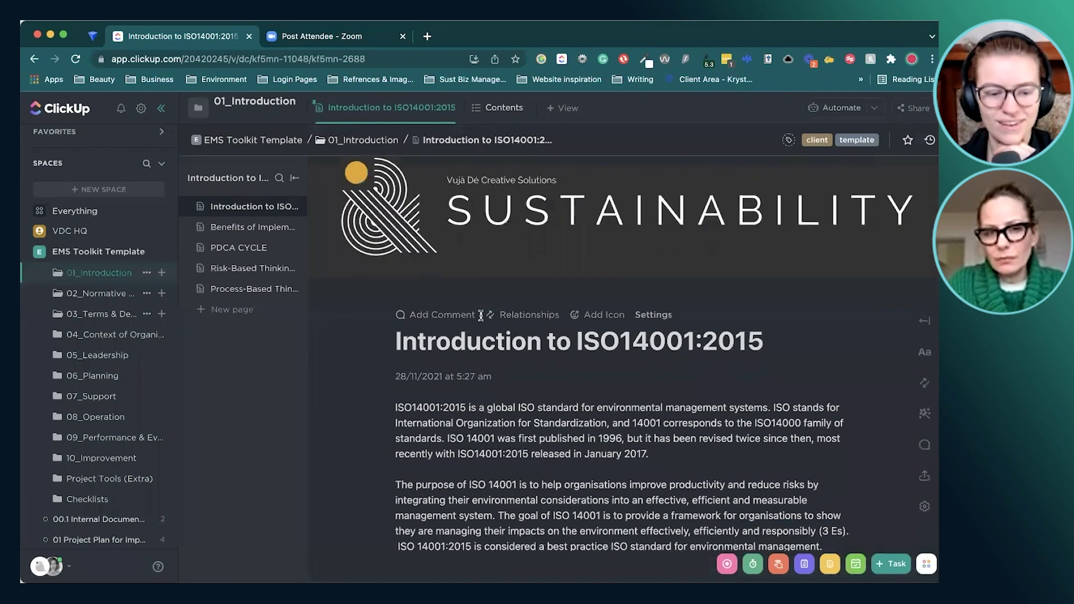
pyautogui.scroll(-8, 468, 258)
pyautogui.click(252, 227)
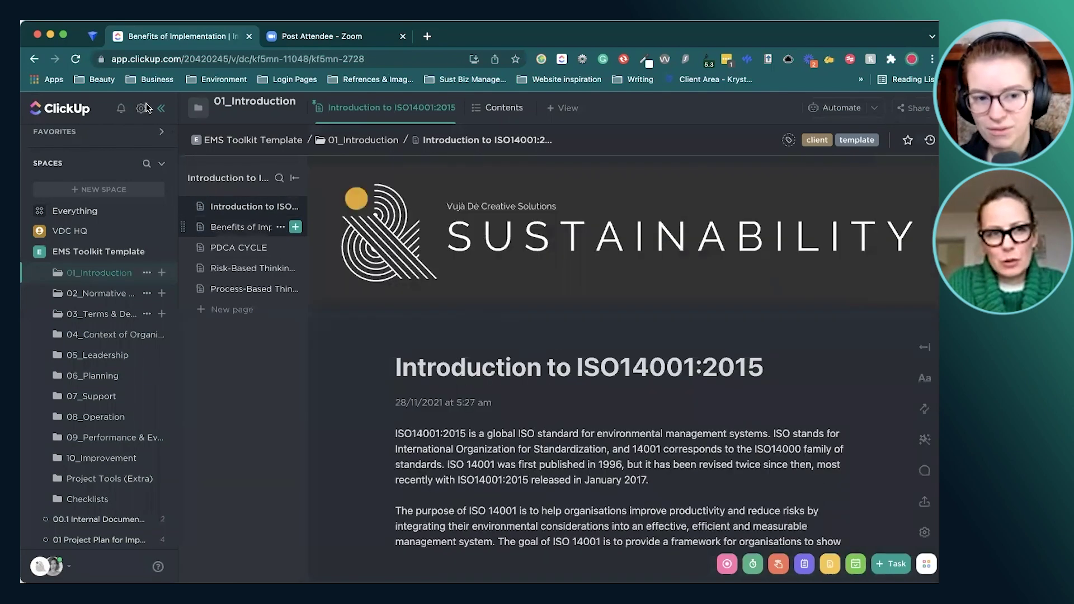
pyautogui.click(161, 108)
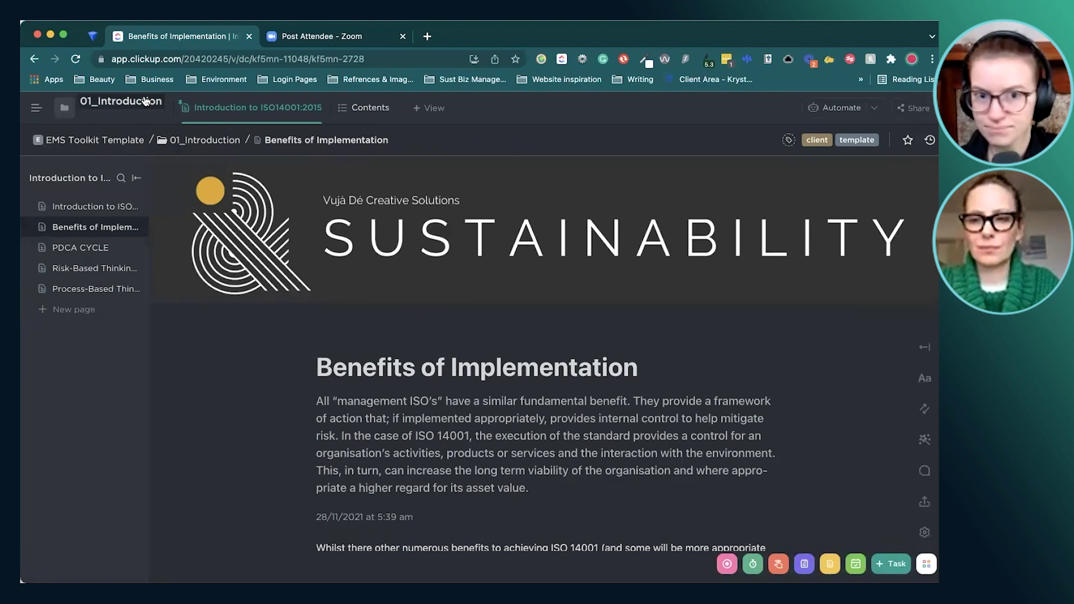
# - Move from the Introduction page to Risk-Based Thinking (Audits), with the spaces sidebar showing
pyautogui.click(37, 108)
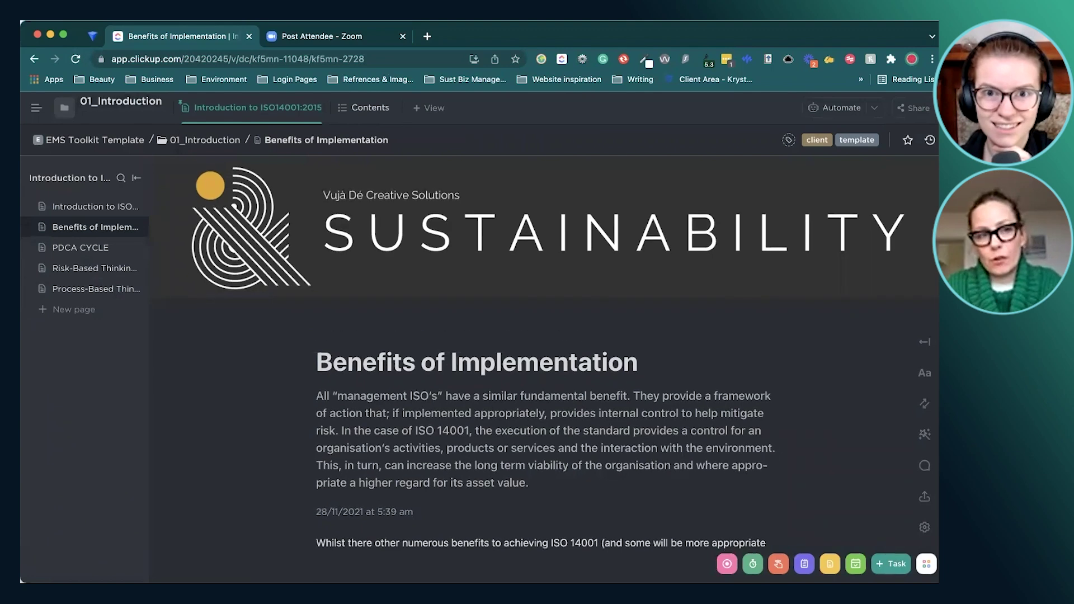
pyautogui.moveTo(529, 336)
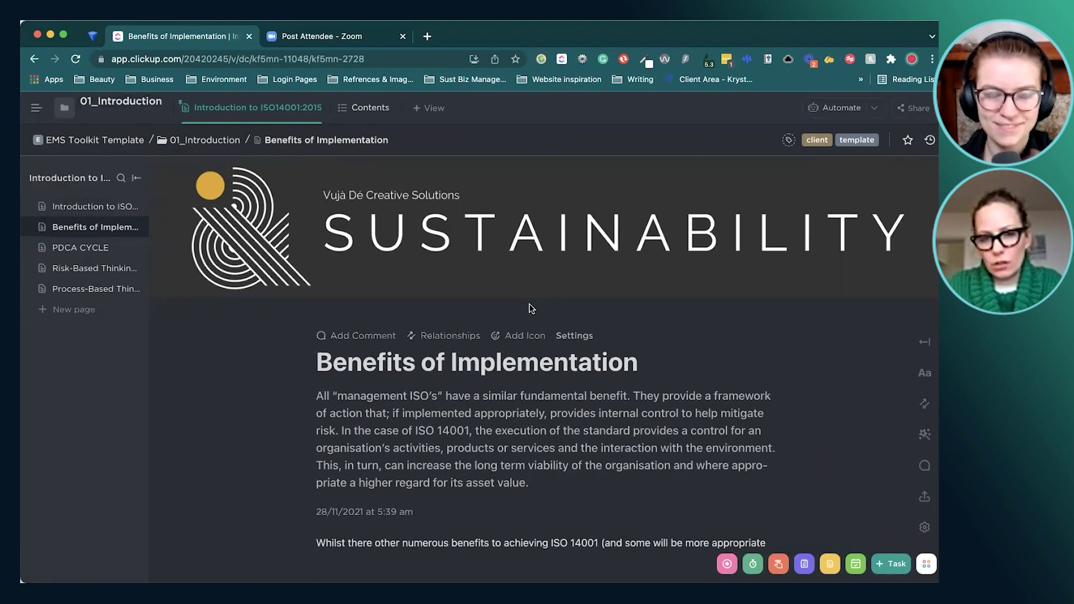
pyautogui.scroll(-1, 882, 307)
pyautogui.click(94, 207)
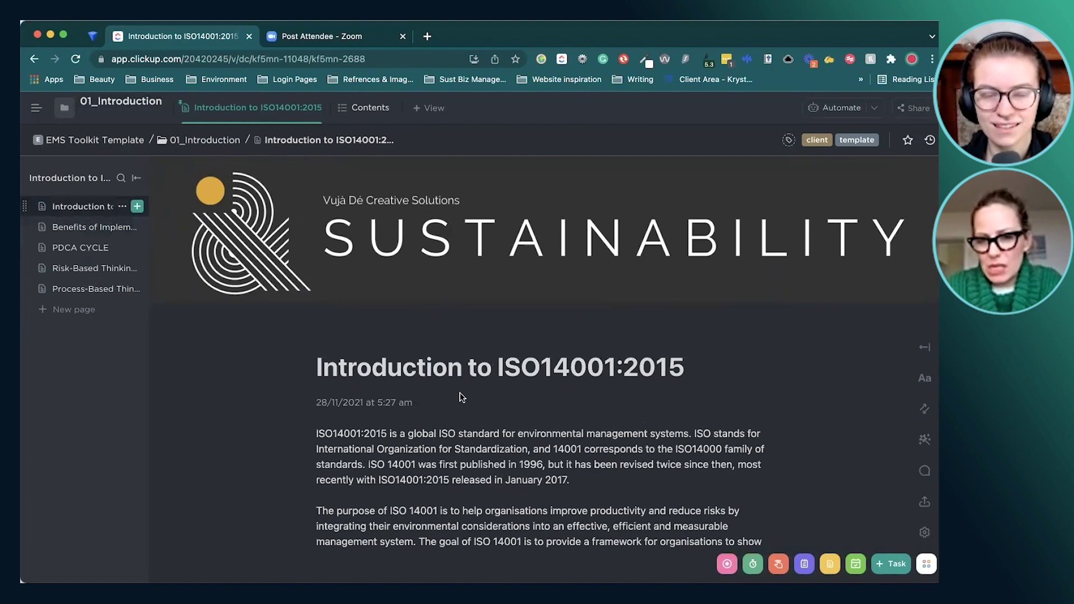
pyautogui.click(83, 269)
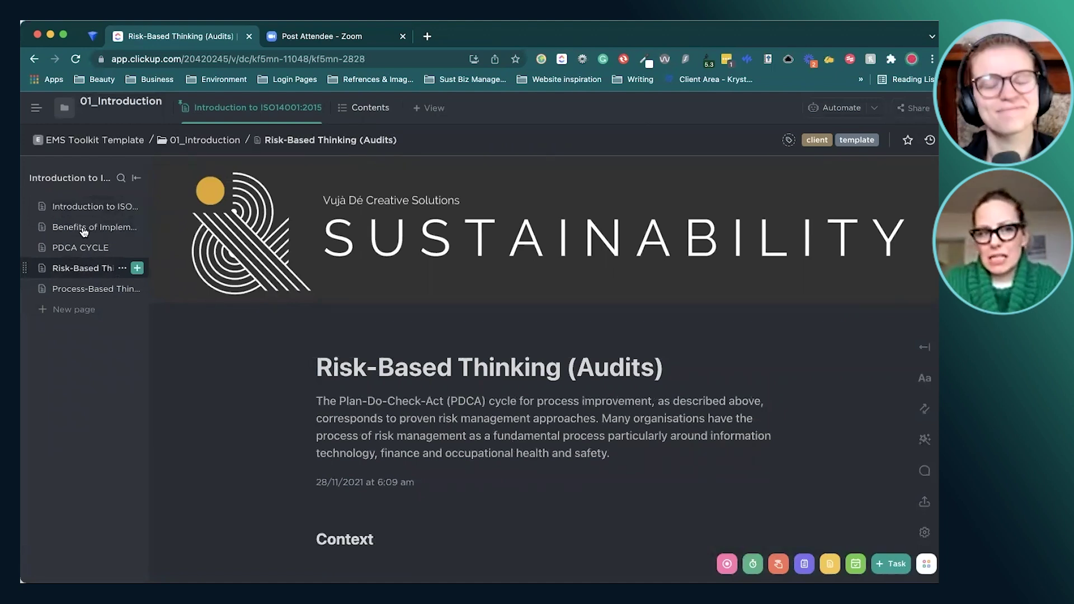
pyautogui.click(36, 107)
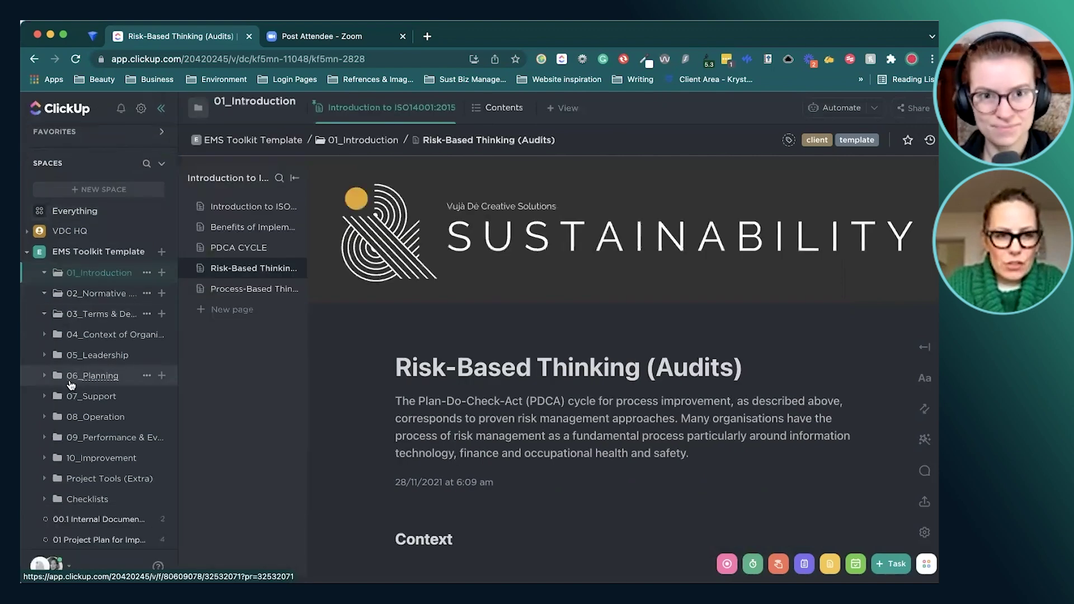
pyautogui.click(92, 374)
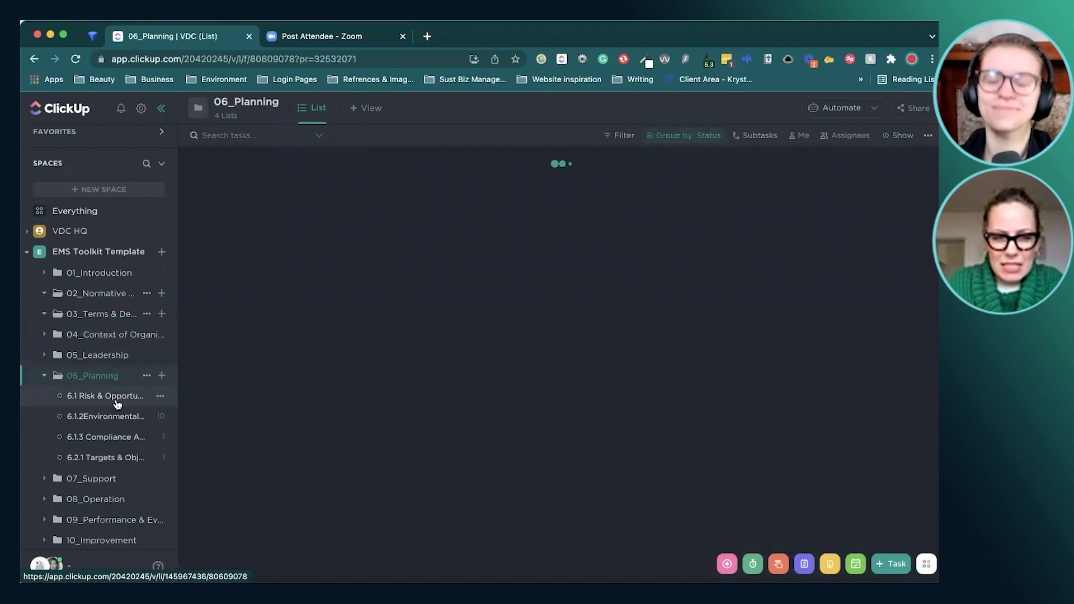
pyautogui.click(106, 396)
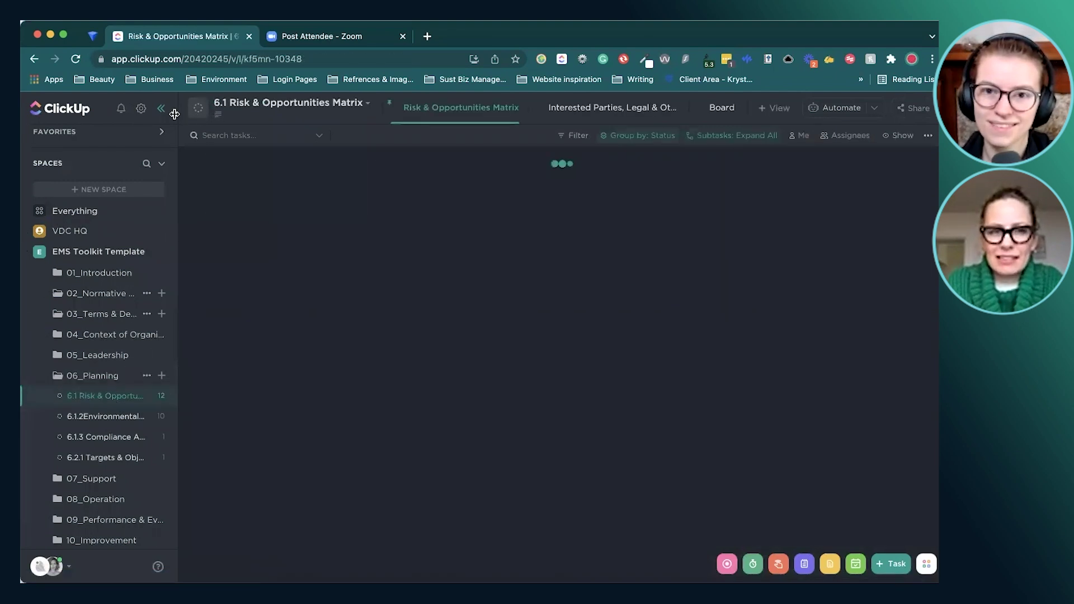
pyautogui.click(163, 110)
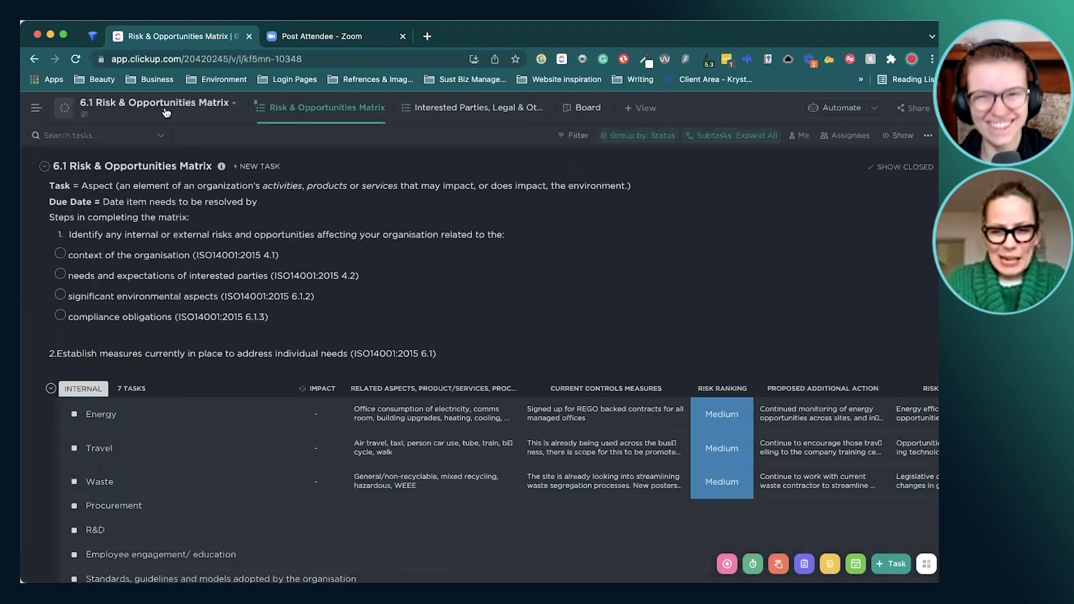
pyautogui.scroll(-5, 344, 337)
pyautogui.scroll(-1, 345, 337)
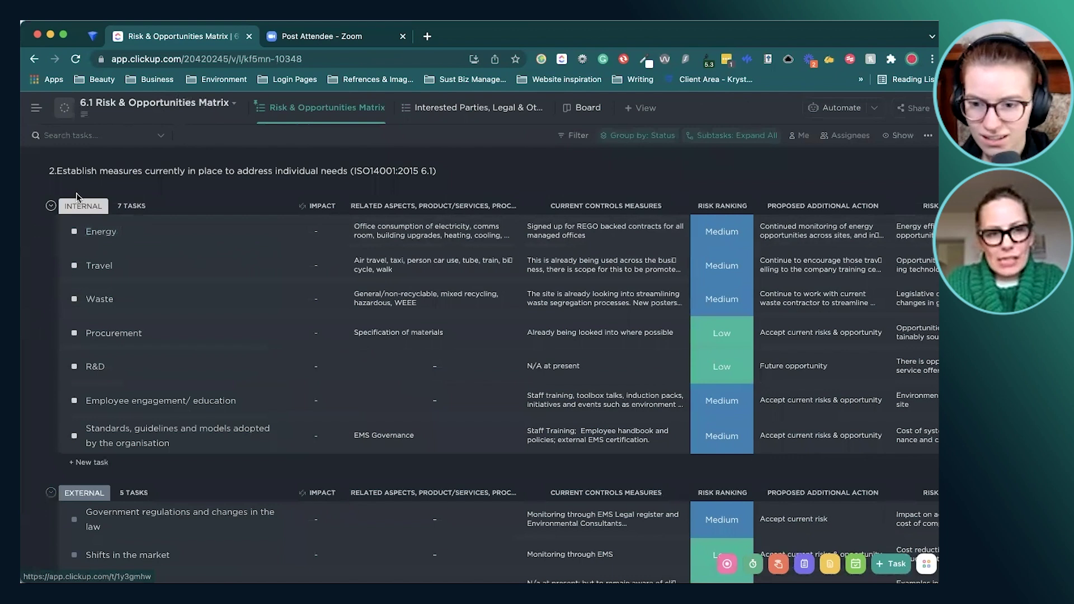
pyautogui.moveTo(100, 232)
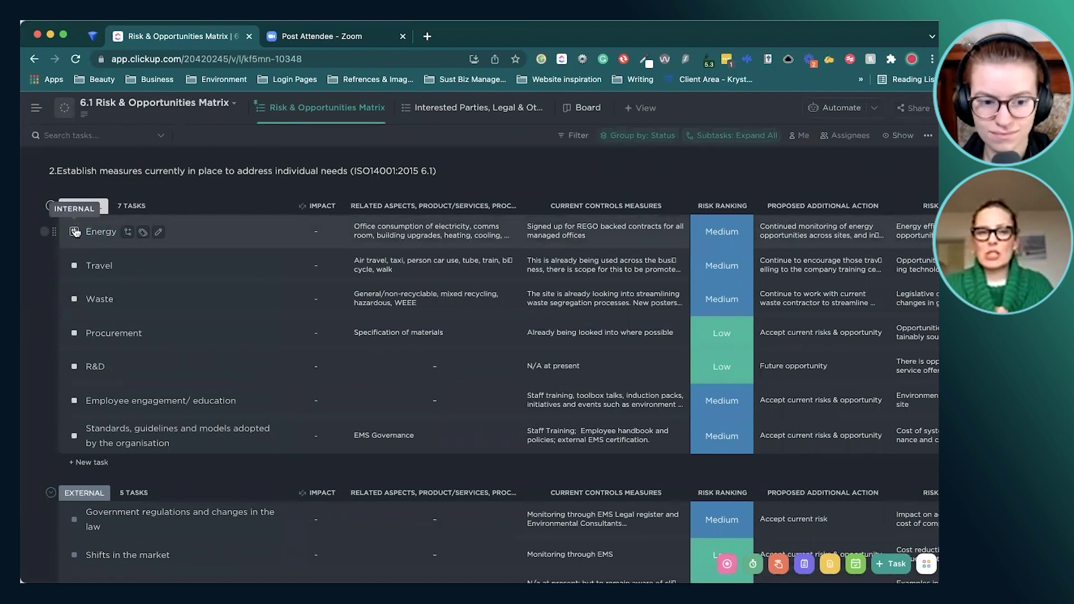
pyautogui.click(319, 228)
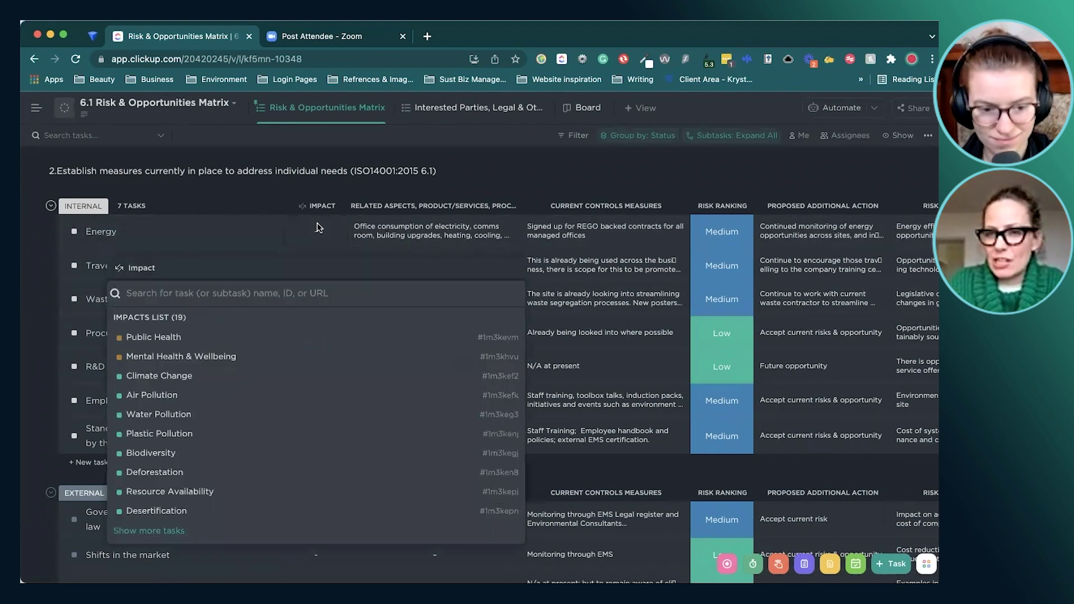
pyautogui.click(189, 455)
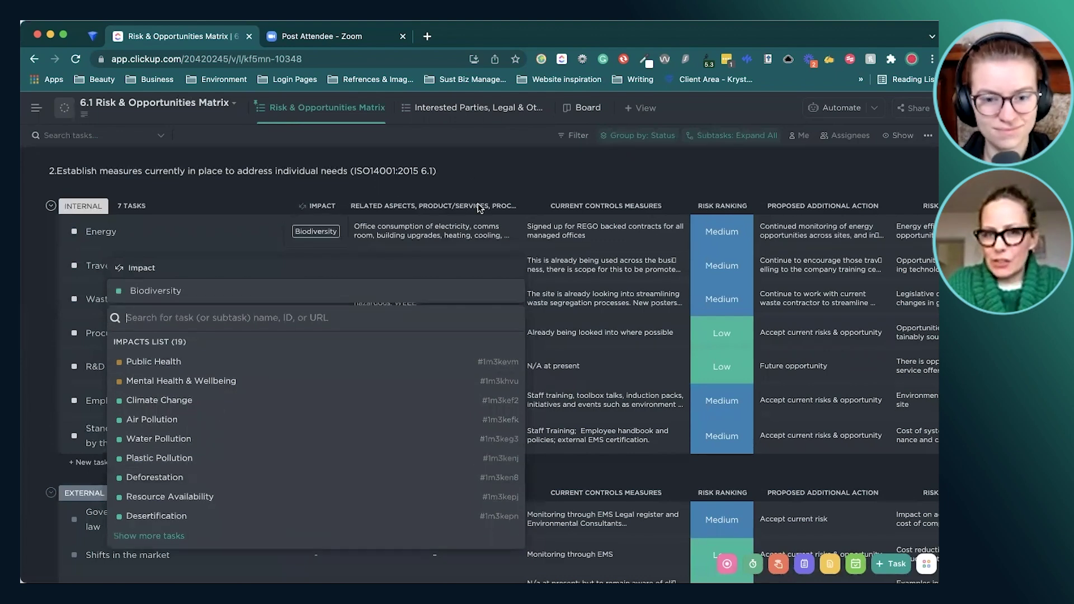
pyautogui.click(516, 180)
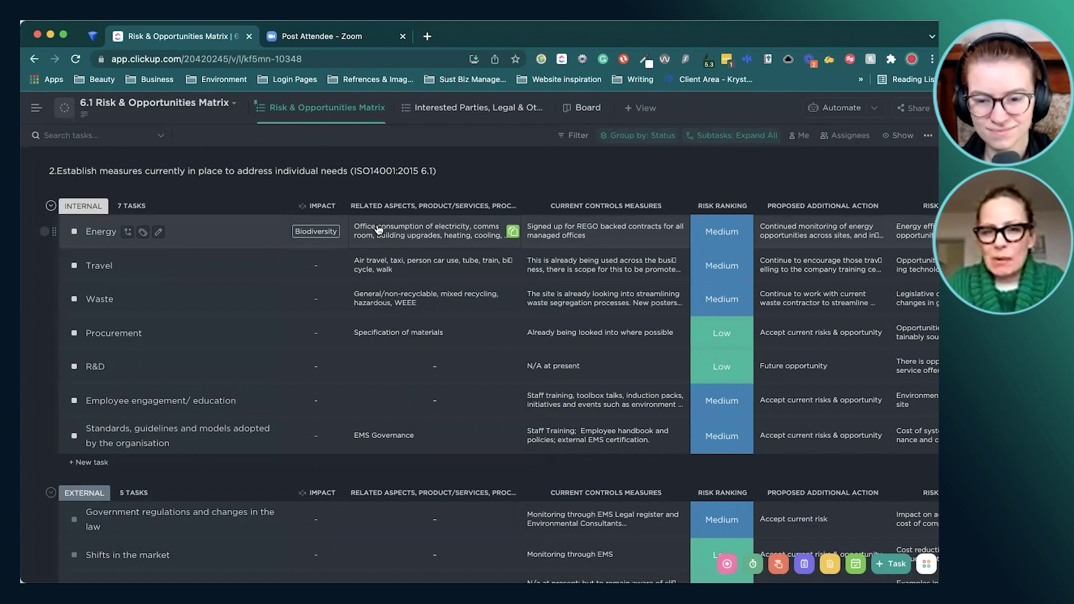
pyautogui.click(378, 229)
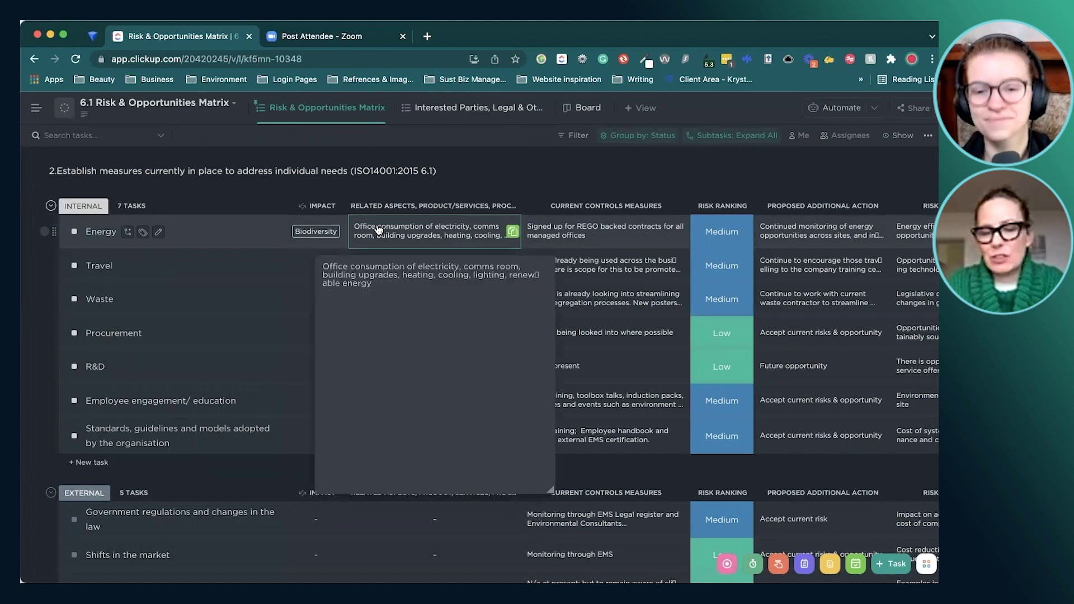
pyautogui.click(483, 174)
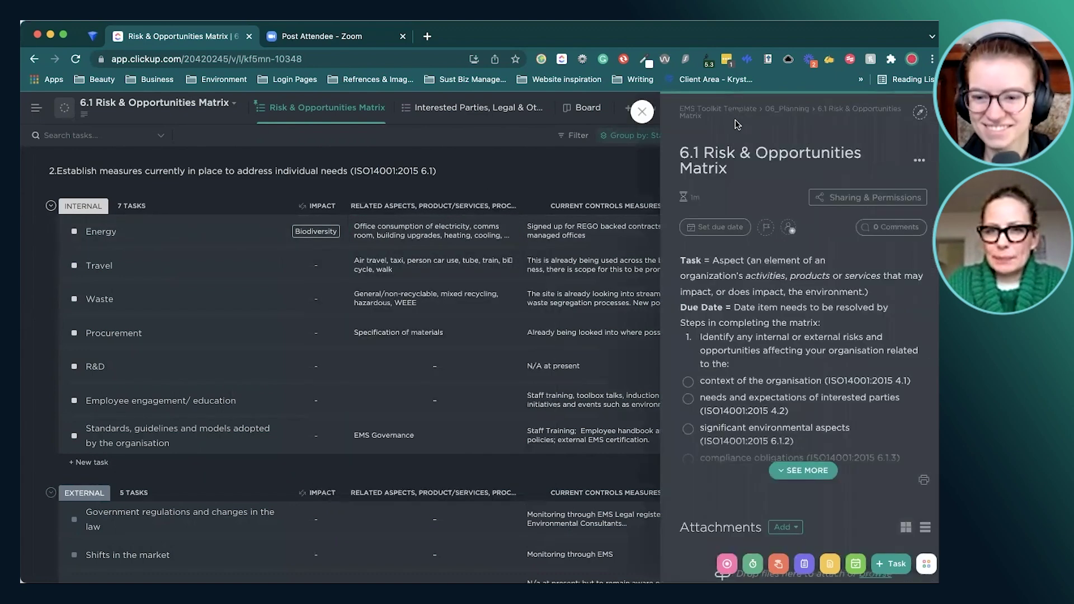
pyautogui.click(638, 111)
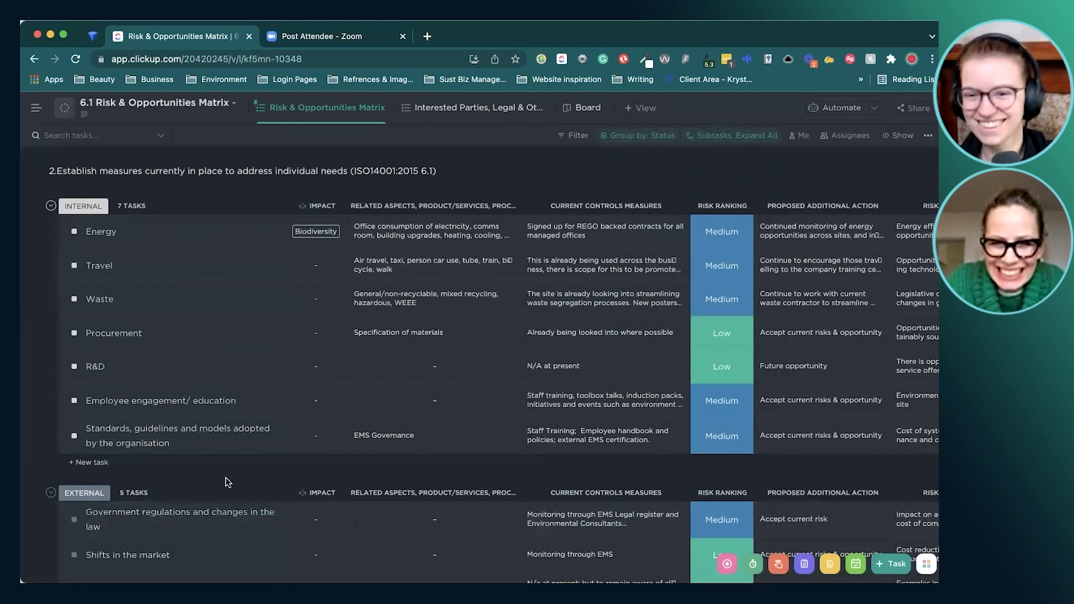
pyautogui.hscroll(5, 226, 481)
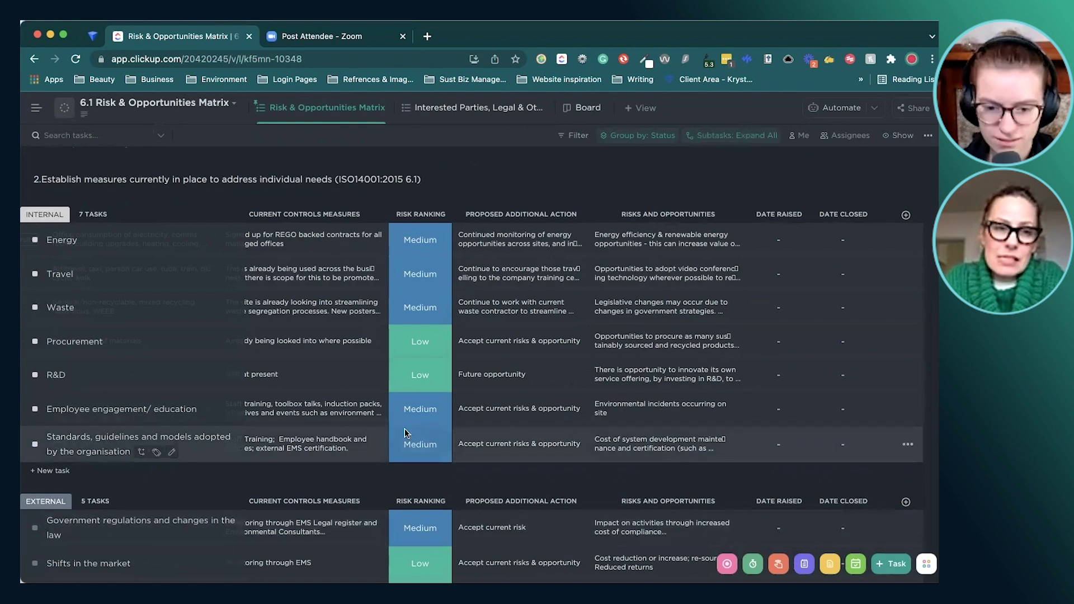
pyautogui.hscroll(-5, 405, 429)
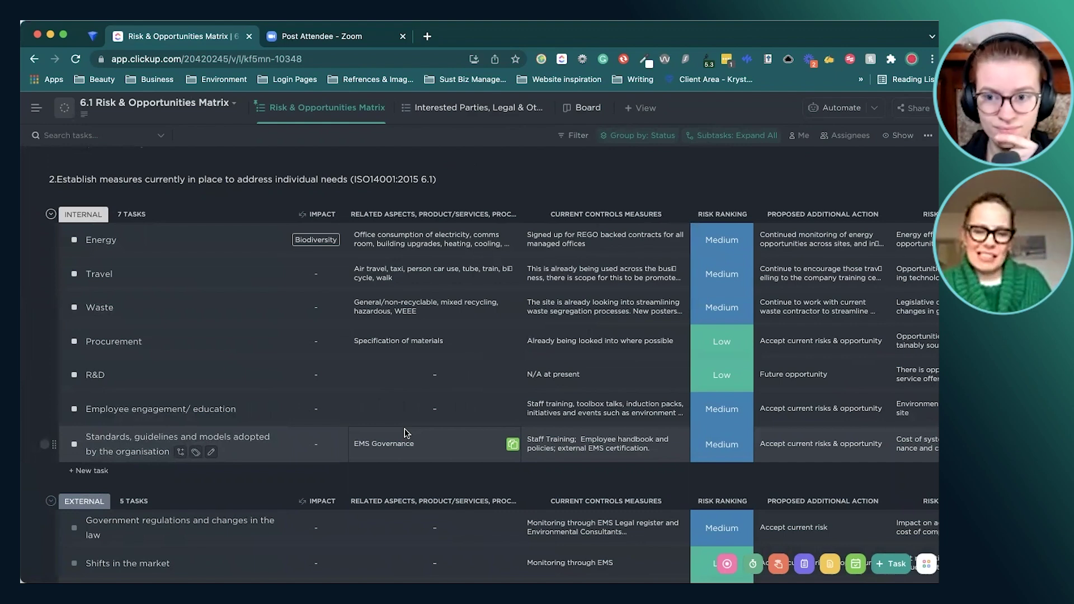
# - Show the Interested Parties view as a Board of Internal and External risk columns
pyautogui.click(472, 106)
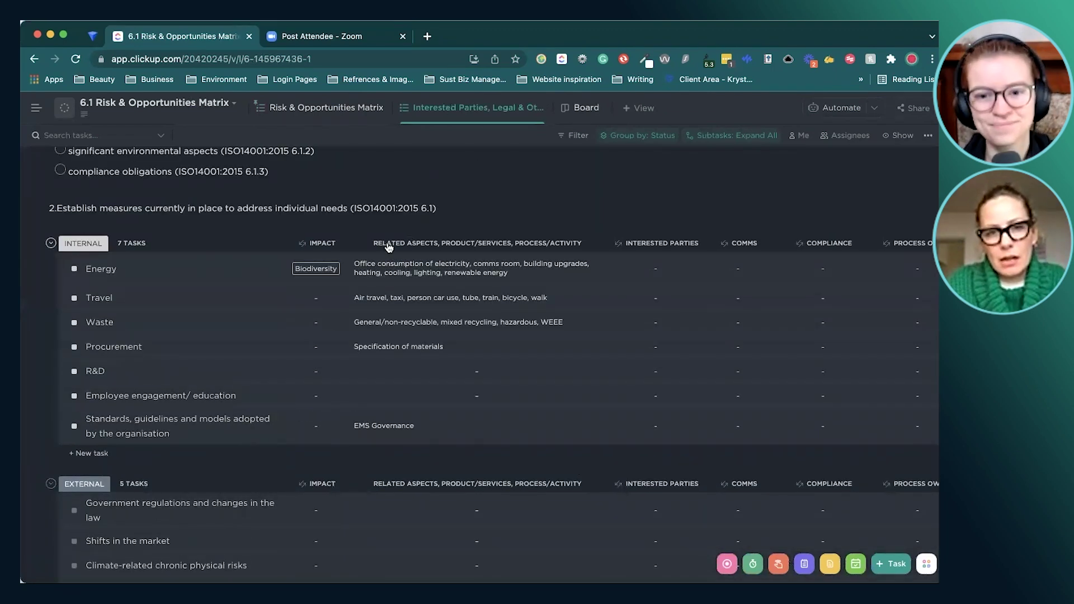
pyautogui.click(587, 108)
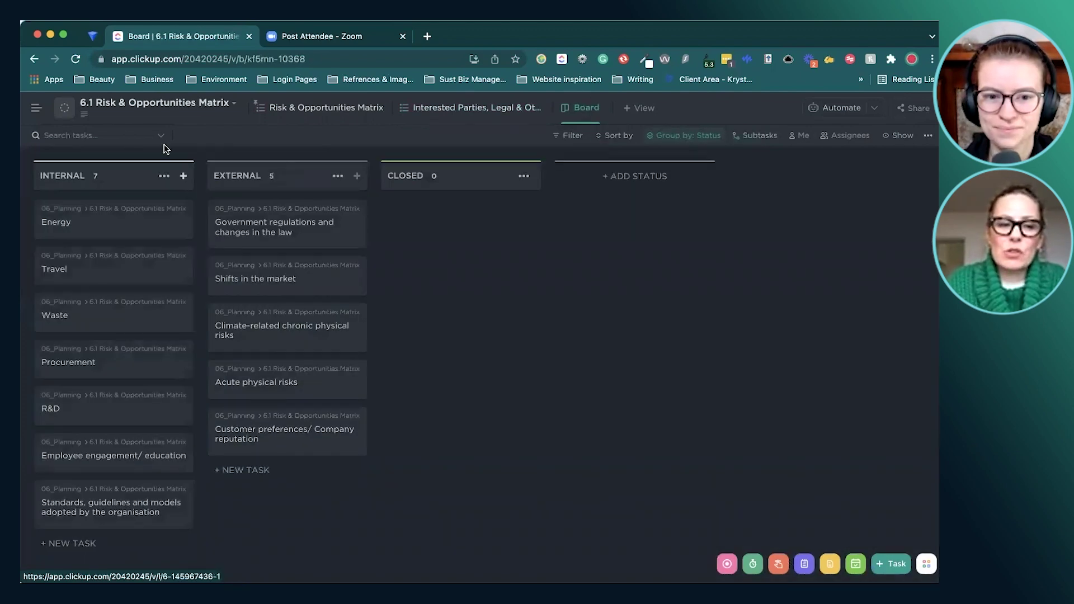
pyautogui.moveTo(36, 108)
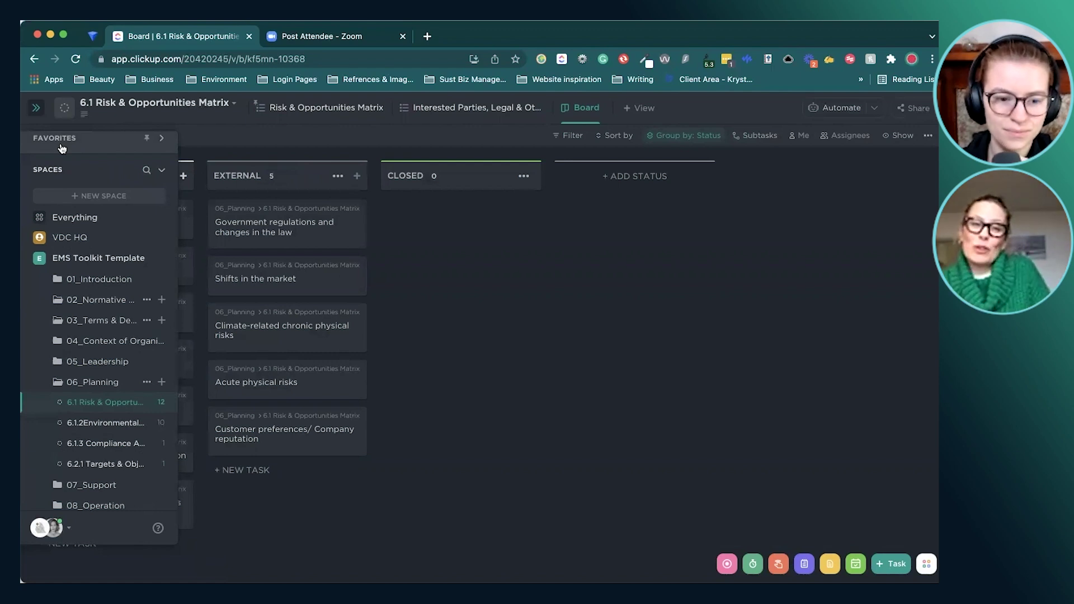
pyautogui.click(60, 147)
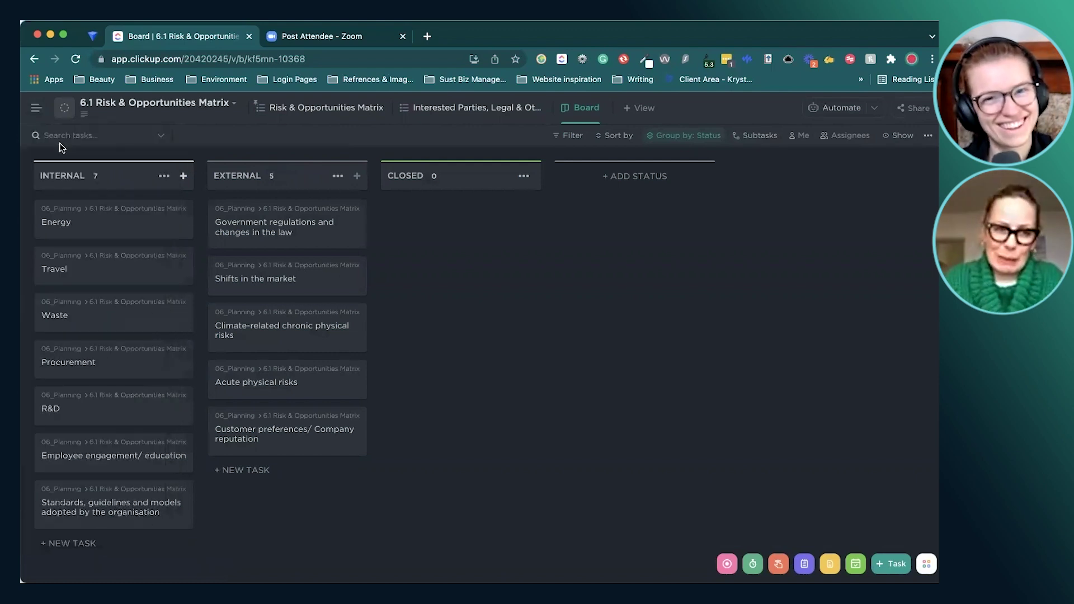
pyautogui.click(35, 110)
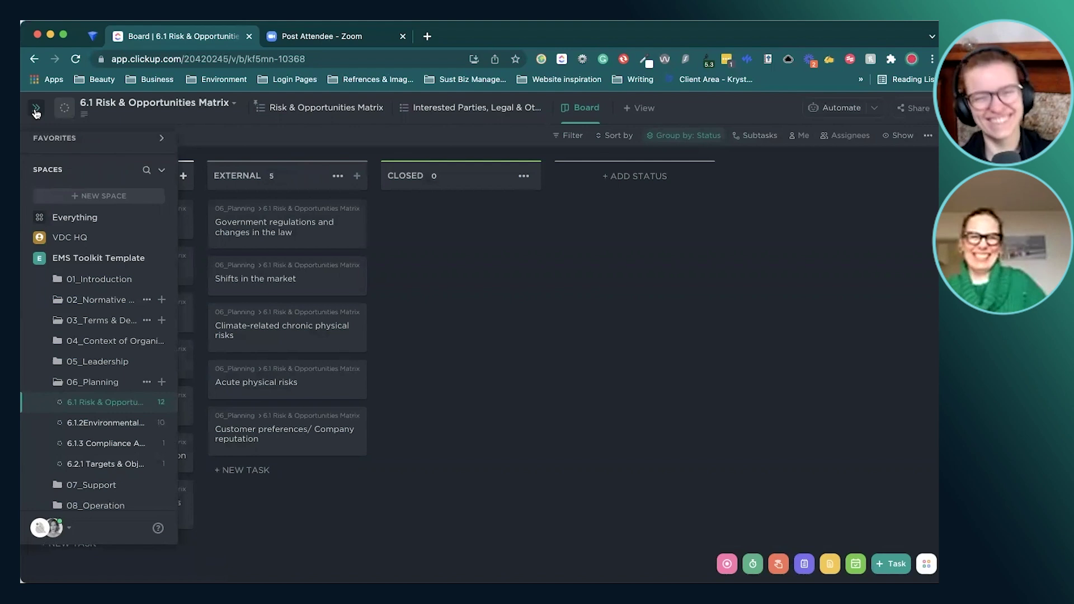
# - Open the 6.1.2 Environmental Impact & Aspect Register from the sidebar
pyautogui.click(105, 422)
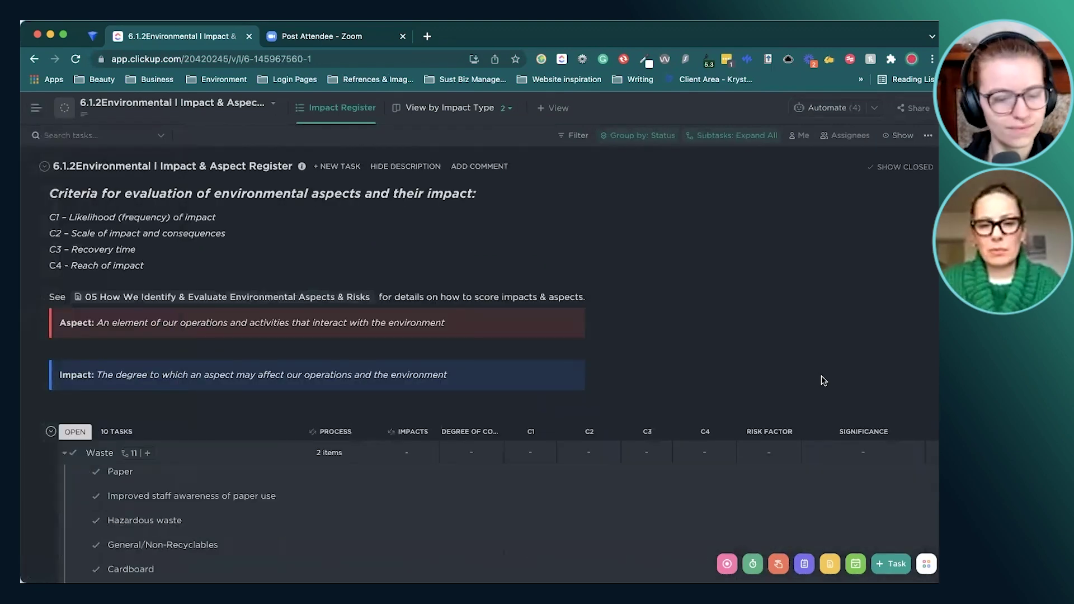
pyautogui.scroll(-3, 711, 293)
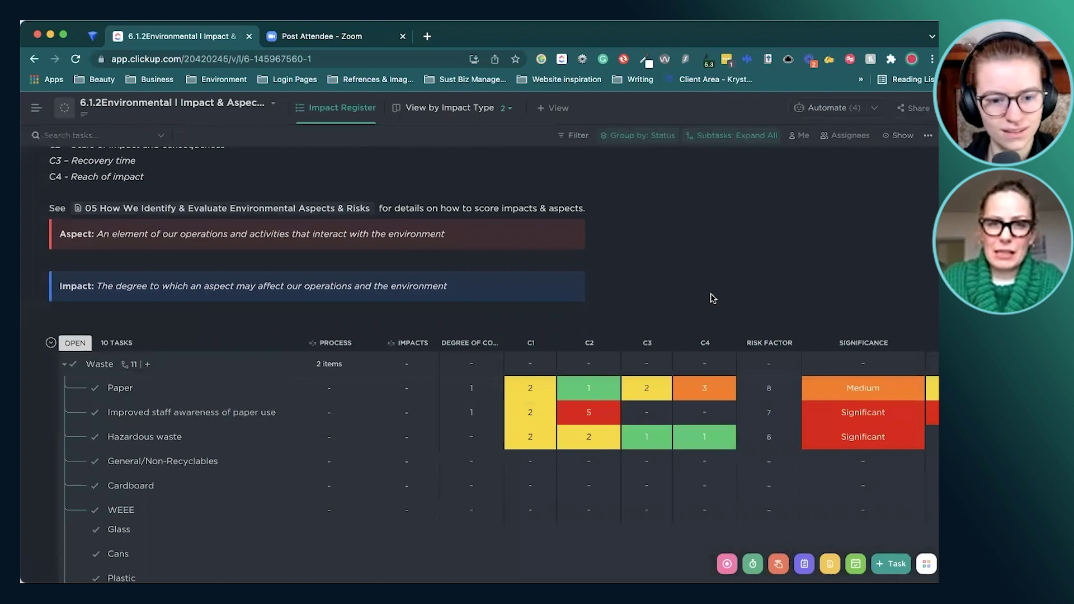
pyautogui.scroll(-3, 711, 292)
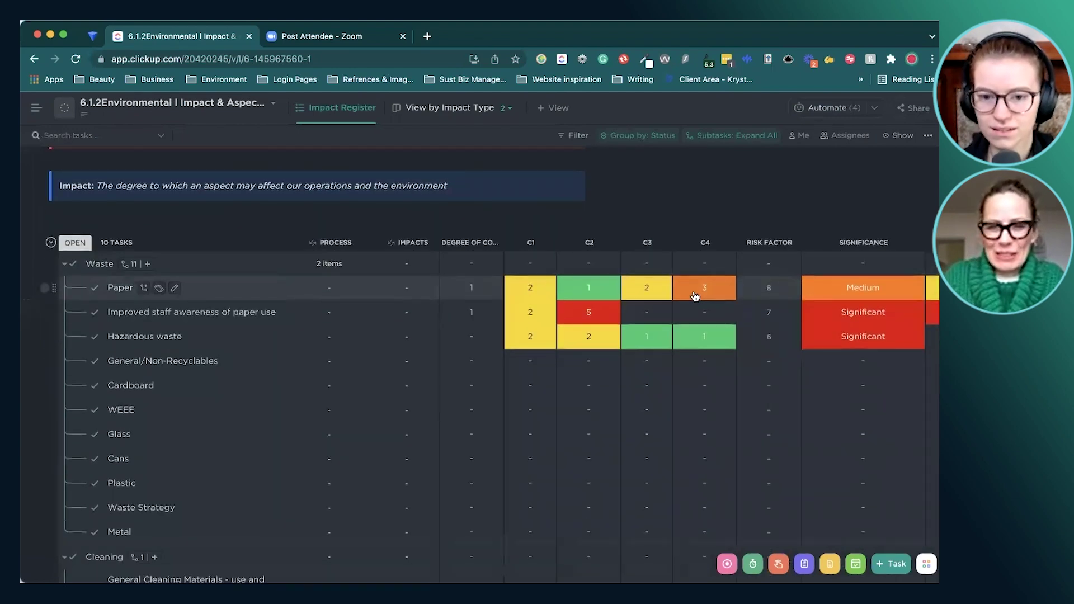
pyautogui.hscroll(5, 532, 343)
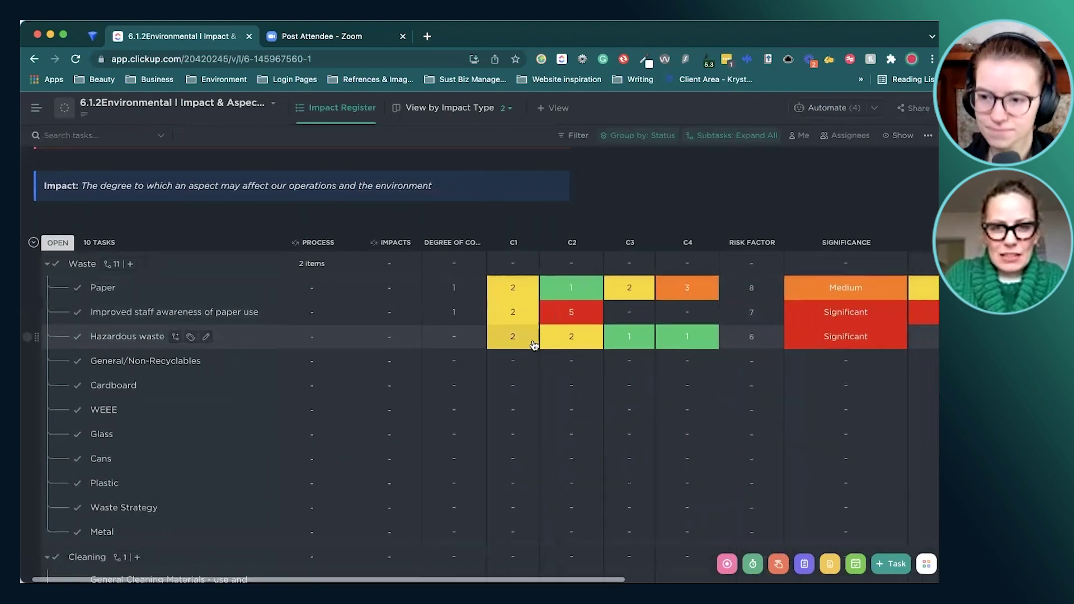
pyautogui.hscroll(5, 532, 342)
pyautogui.hscroll(3, 532, 342)
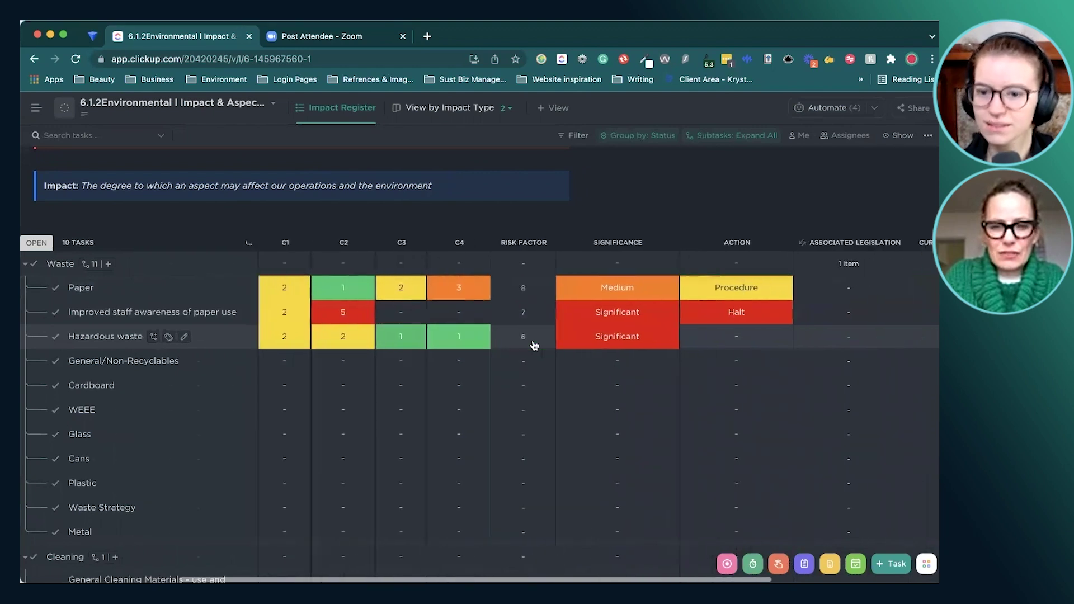
pyautogui.hscroll(3, 532, 342)
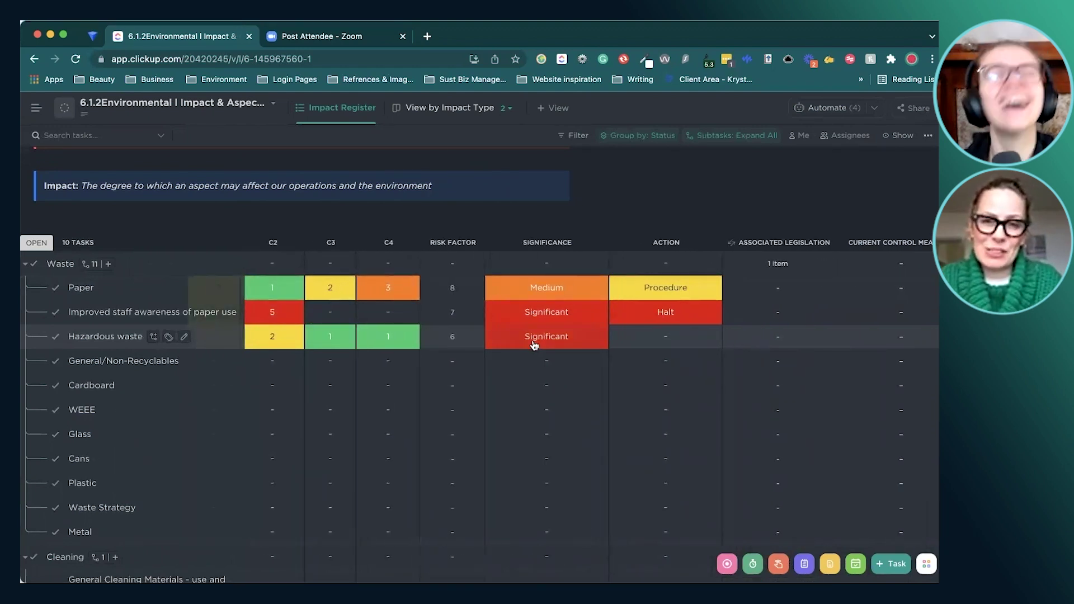
pyautogui.hscroll(3, 533, 343)
pyautogui.hscroll(2, 532, 343)
pyautogui.hscroll(2, 532, 343)
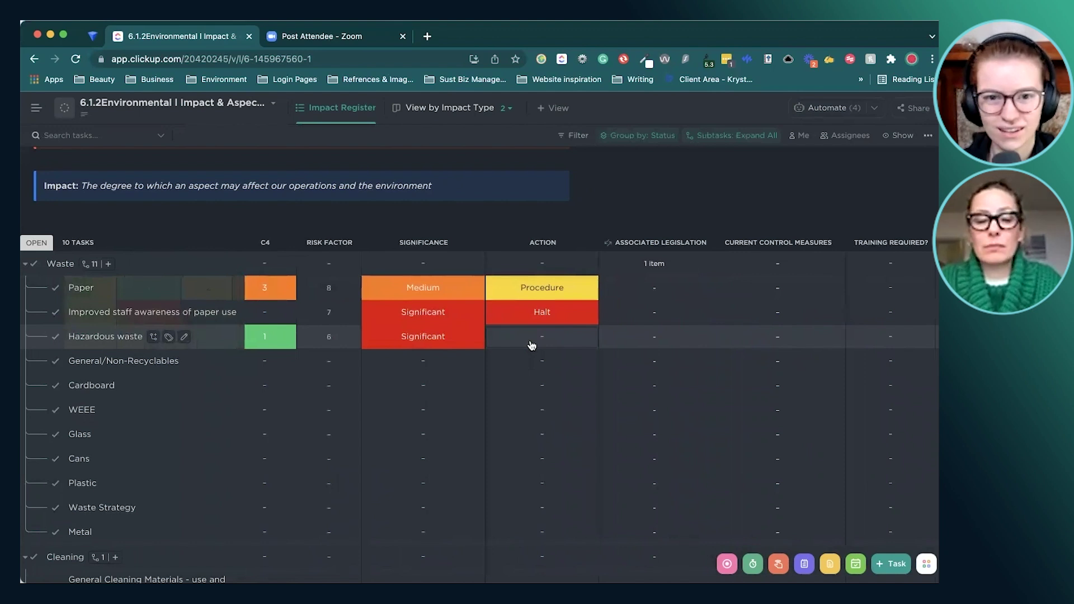
pyautogui.hscroll(1, 532, 343)
pyautogui.hscroll(-1, 533, 344)
pyautogui.hscroll(-8, 454, 296)
pyautogui.hscroll(-3, 454, 296)
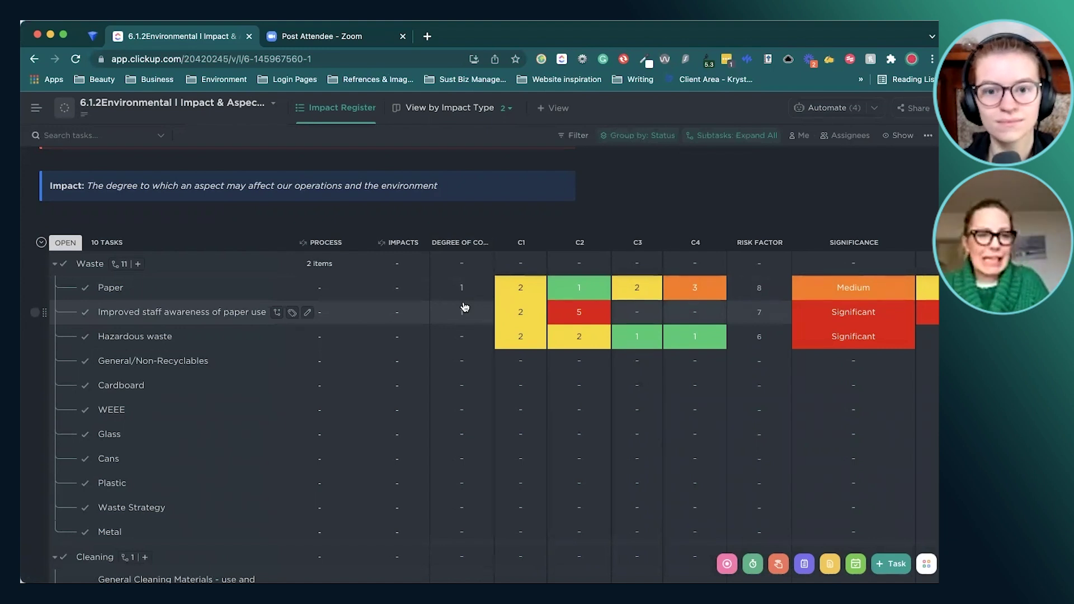
pyautogui.hscroll(2, 465, 307)
pyautogui.hscroll(5, 465, 308)
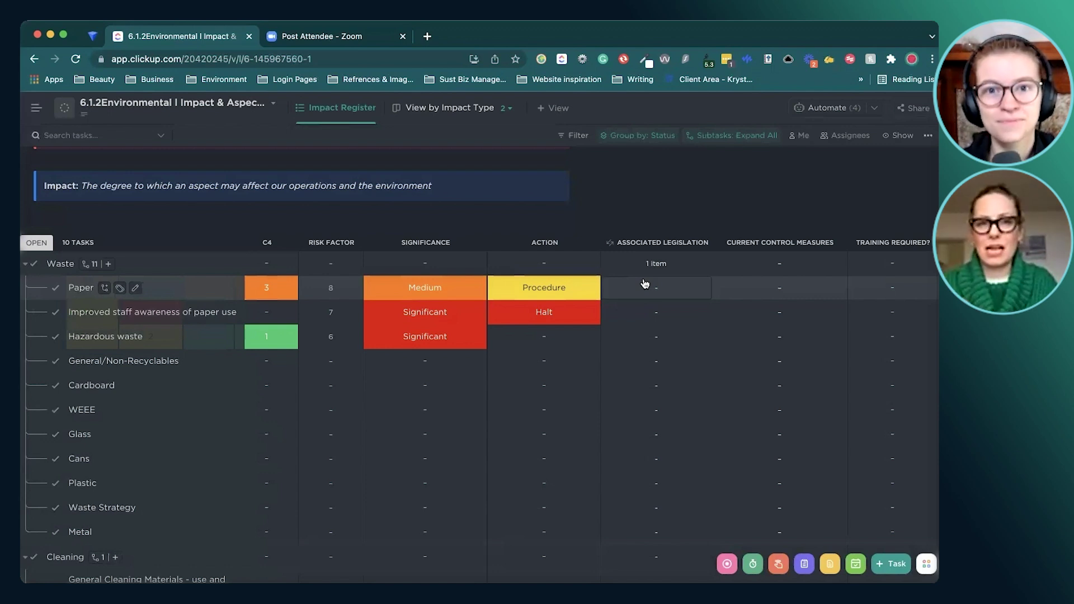
pyautogui.scroll(5, 645, 284)
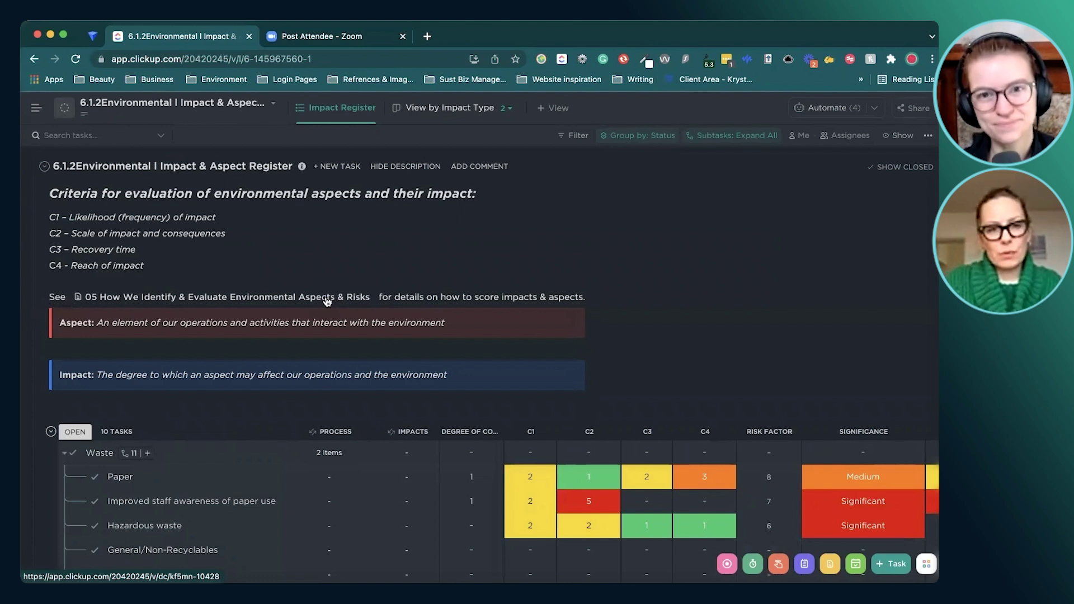
# - Follow the description link to the '05. How We Identify & Evaluate Environmental Aspects & Risks' doc
pyautogui.click(327, 297)
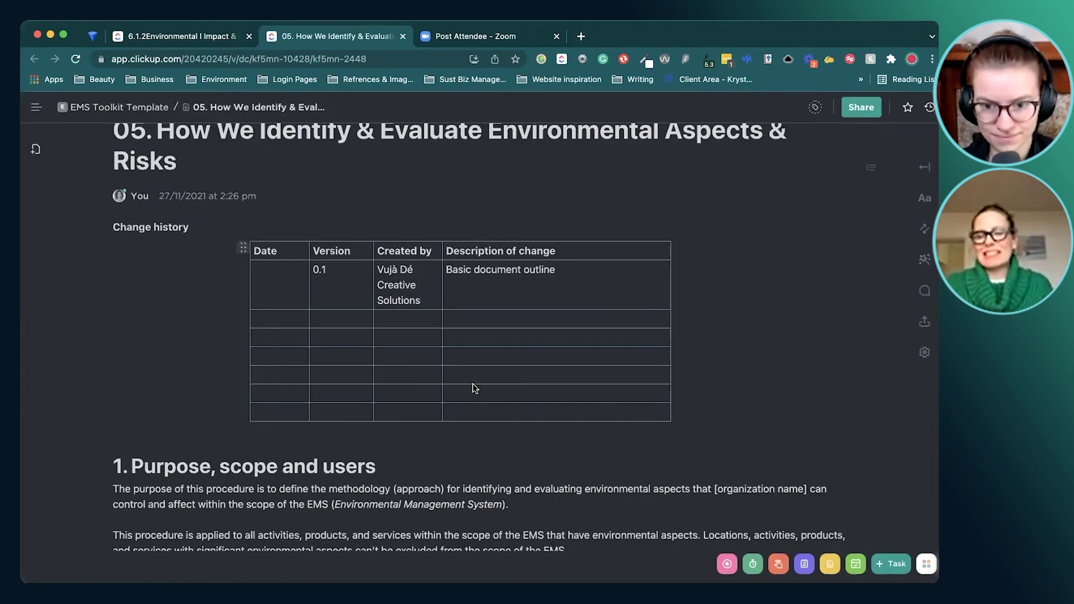
pyautogui.scroll(-3, 478, 341)
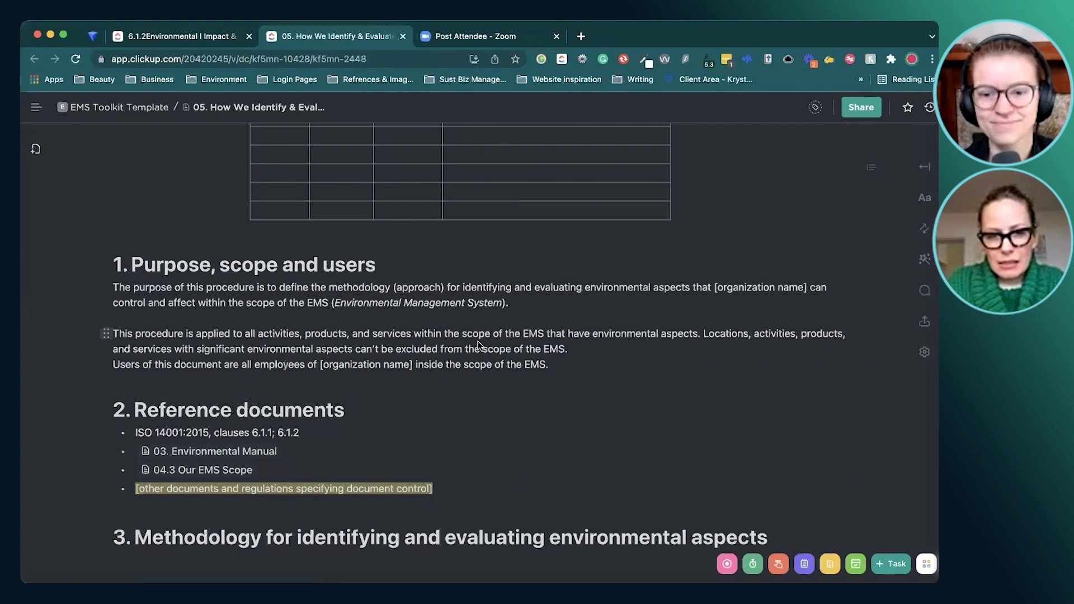
pyautogui.scroll(-1, 478, 341)
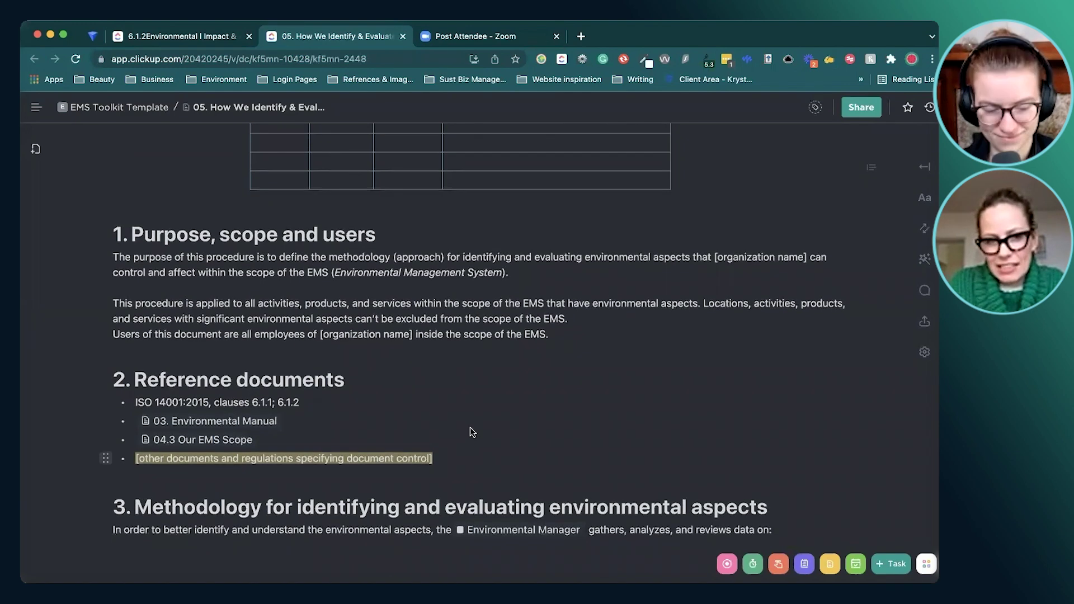
pyautogui.scroll(-2, 470, 427)
pyautogui.scroll(-5, 470, 427)
pyautogui.scroll(-3, 470, 428)
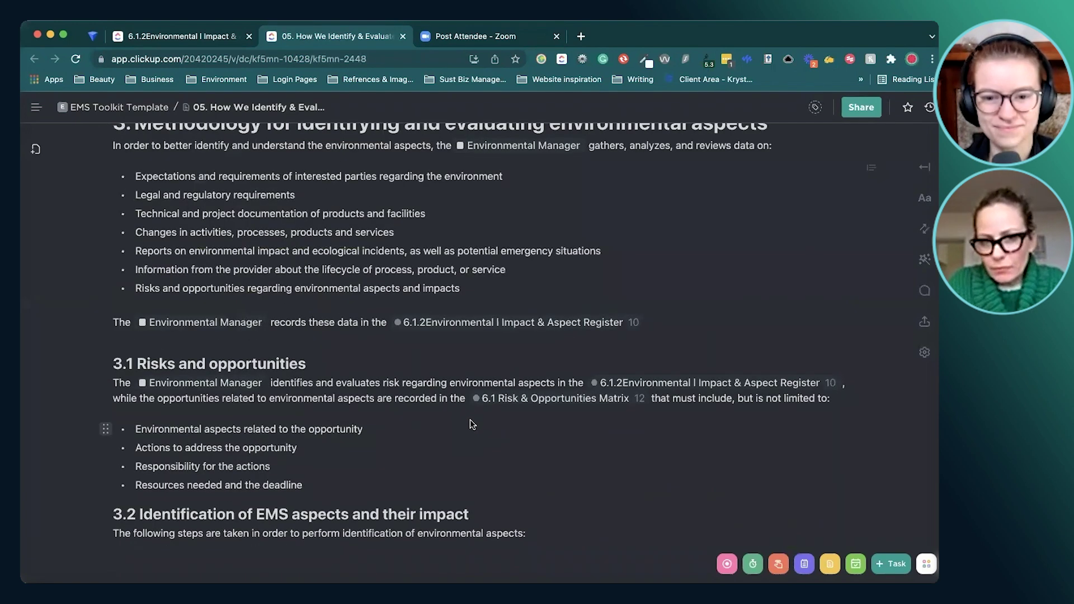